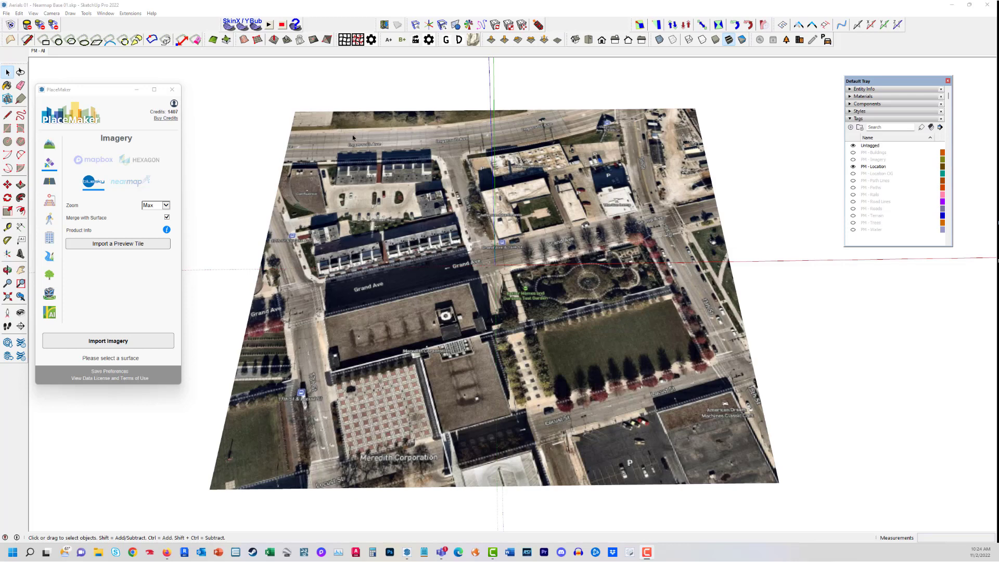
Show the PlaceMaker toolbar and place it just above the imagery surface's upper-left corner
left_click(281, 99)
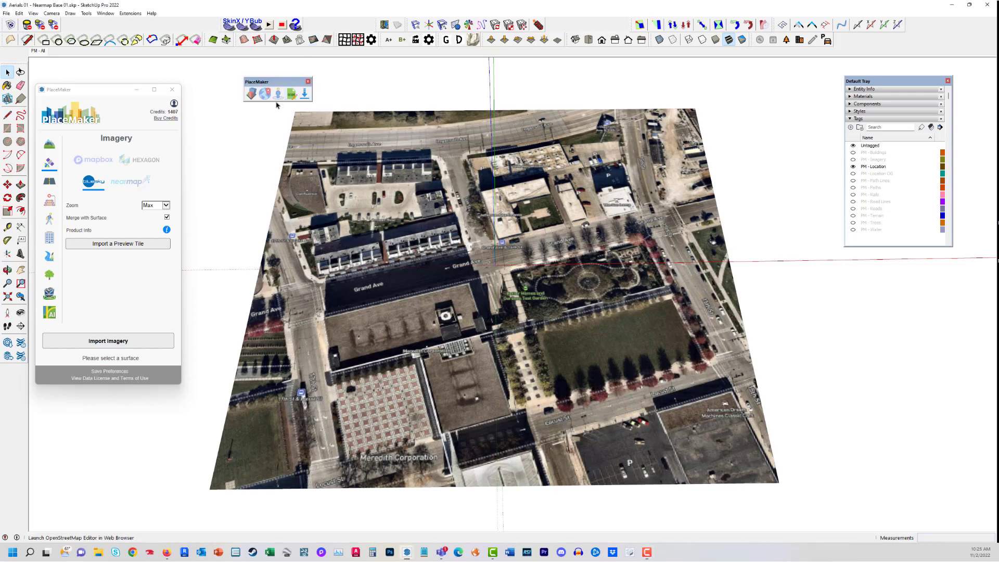
left_click_drag(258, 81, 235, 62)
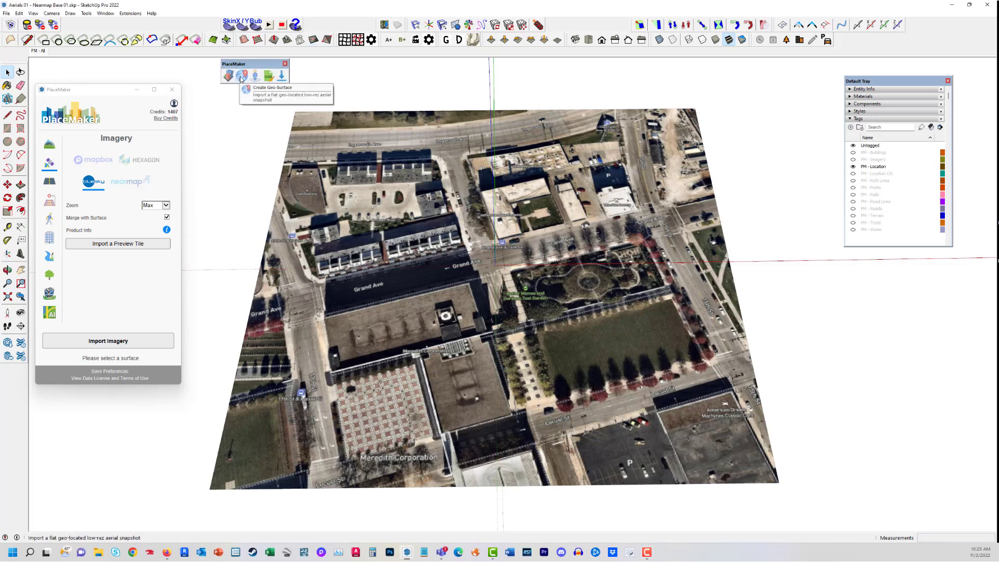
Try framing an import area directly below the existing green area in the Create Geo-Surface map, matching its width
left_click(241, 77)
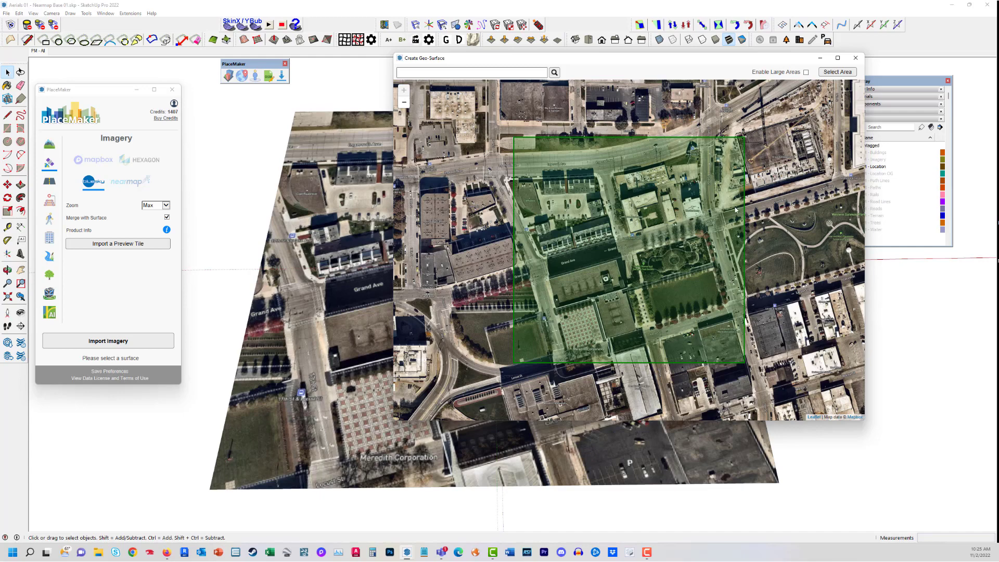
scroll(603, 230, "down", 1)
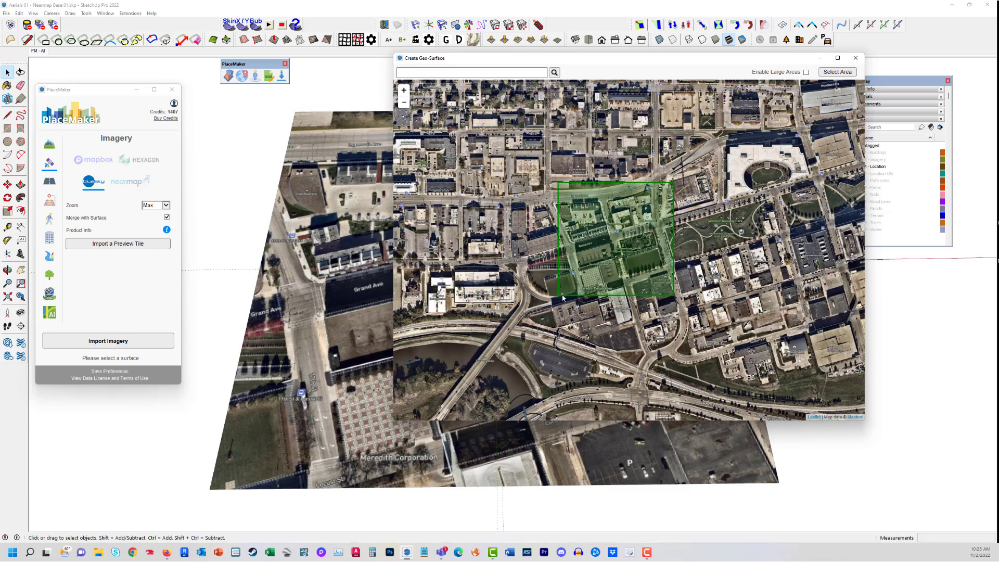
left_click(838, 72)
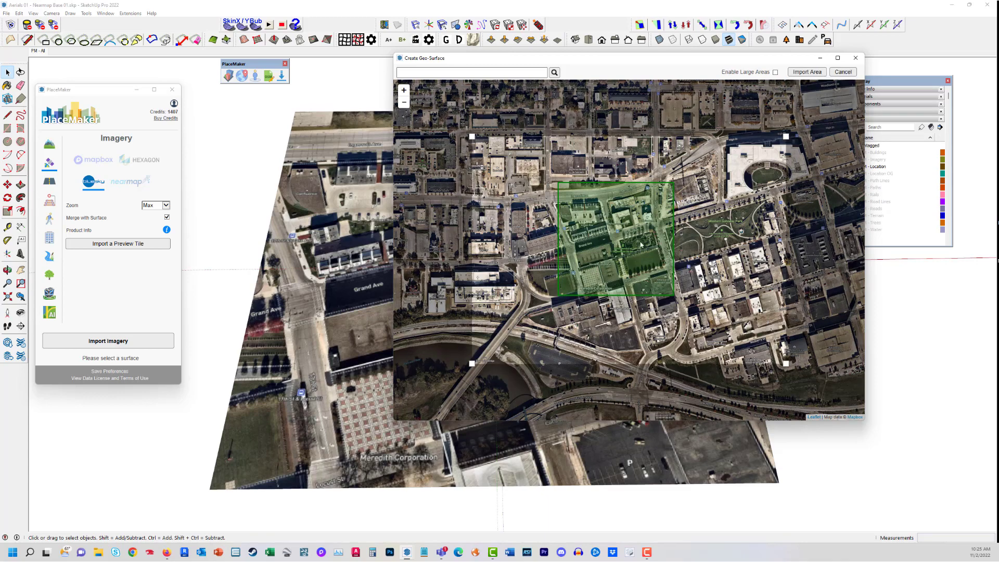
left_click_drag(472, 136, 559, 145)
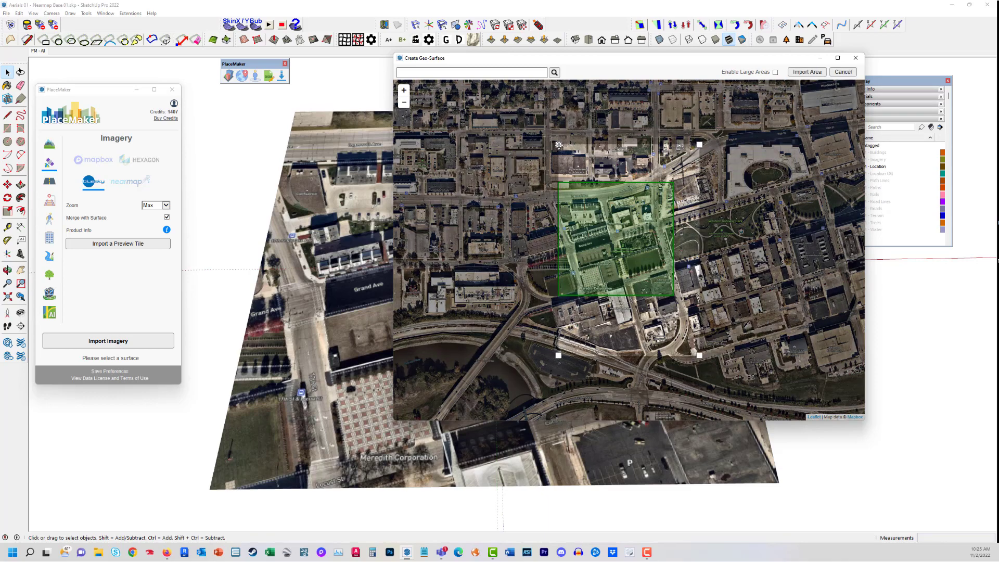
left_click_drag(699, 144, 739, 101)
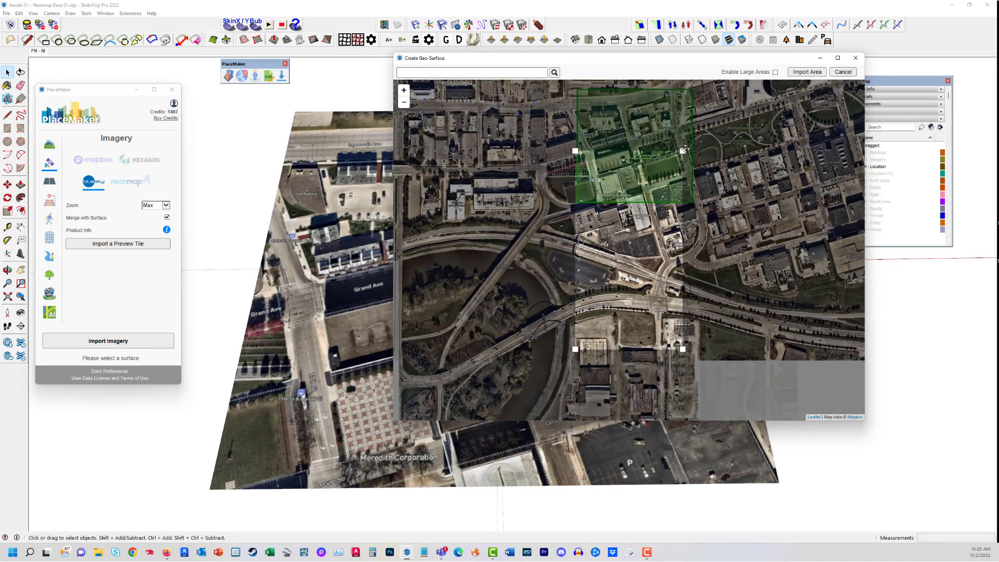
left_click_drag(683, 151, 690, 155)
left_click_drag(689, 346, 690, 301)
mouse_move(732, 274)
left_mouse_down()
mouse_move(717, 278)
mouse_move(726, 270)
left_mouse_up()
left_click_drag(691, 300, 690, 299)
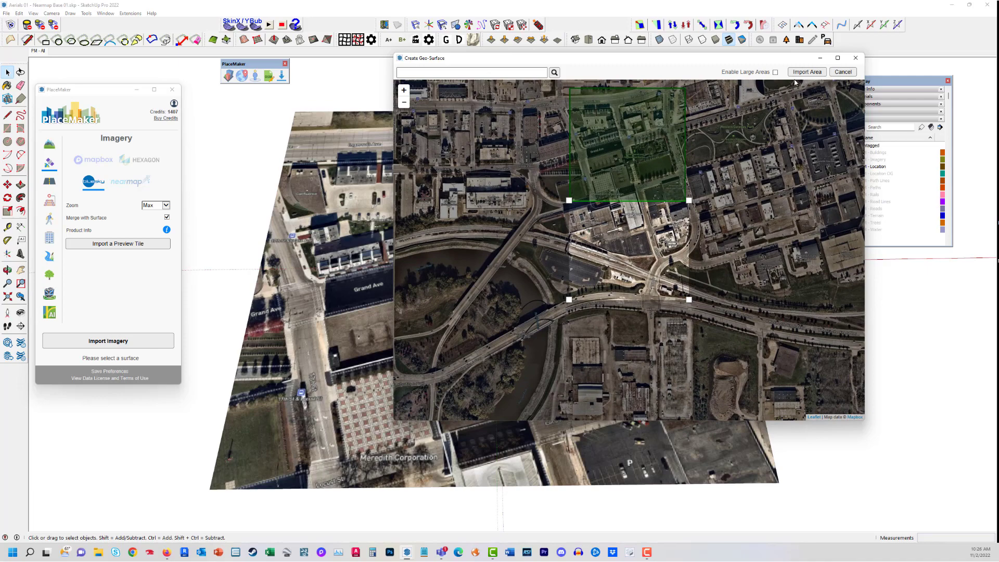
Try a much larger selection around the green area with Enable Large Areas on, and leave the map without importing
left_click_drag(749, 207, 737, 227)
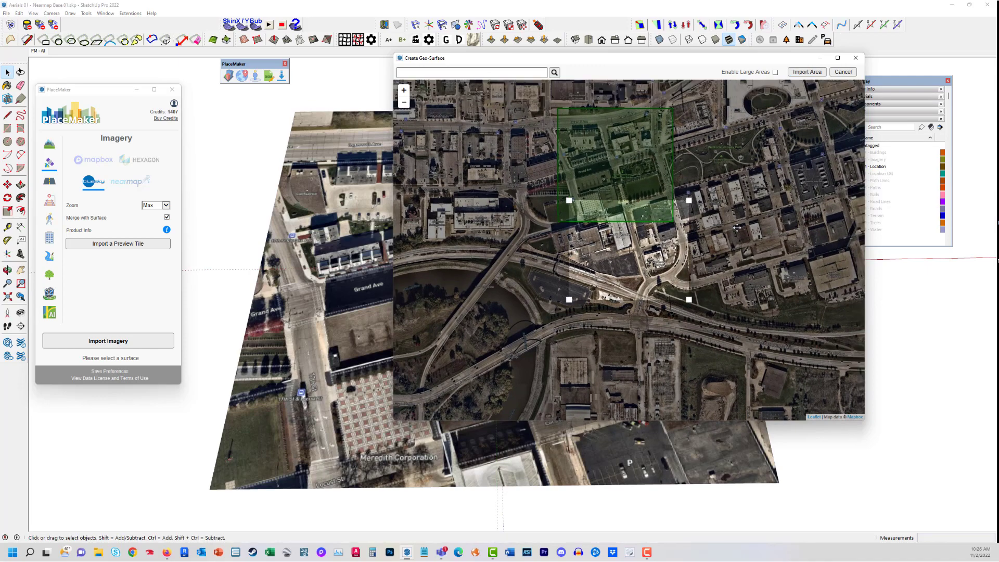
scroll(707, 277, "down", 2)
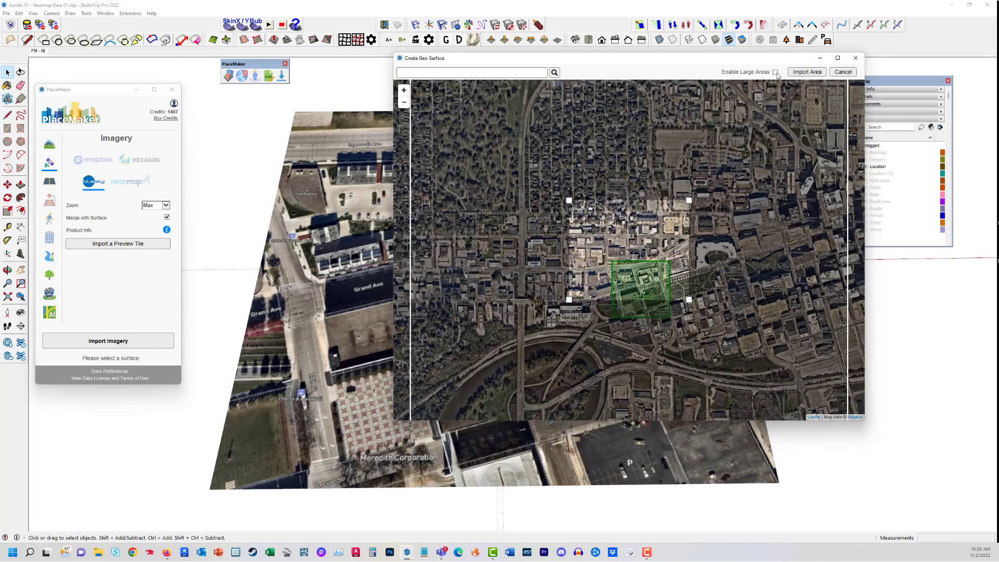
left_click(775, 72)
left_click_drag(741, 275, 708, 250)
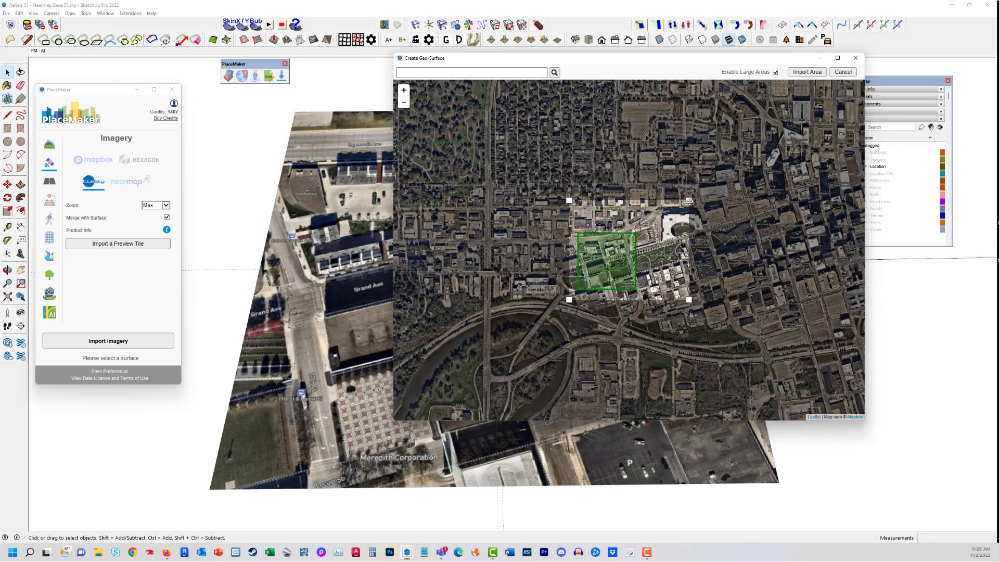
left_click_drag(689, 201, 783, 98)
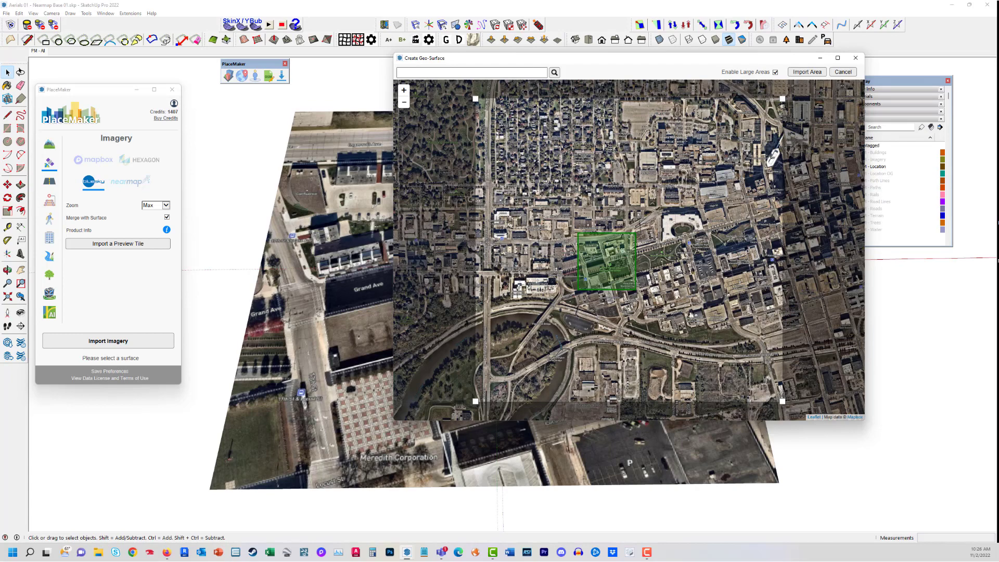
left_click(856, 58)
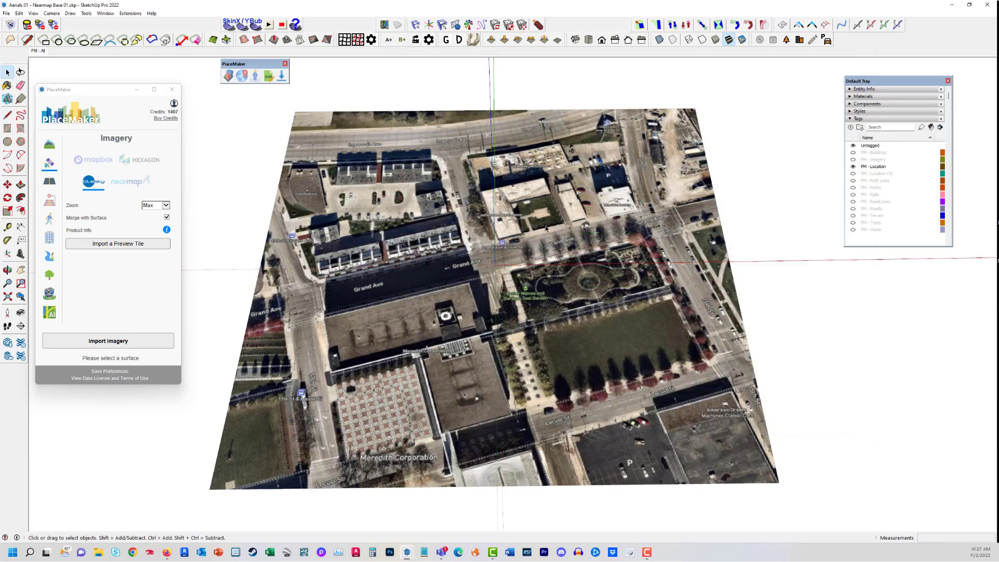
Go through the PlaceMaker imagery providers and set the provider to Nearmap
middle_click_drag(524, 219, 514, 244)
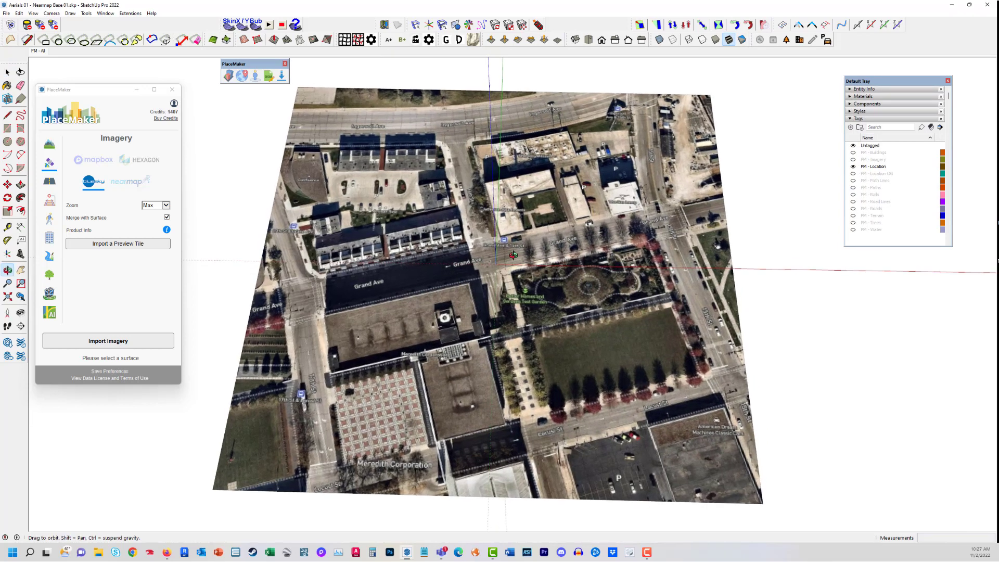
left_click(91, 162)
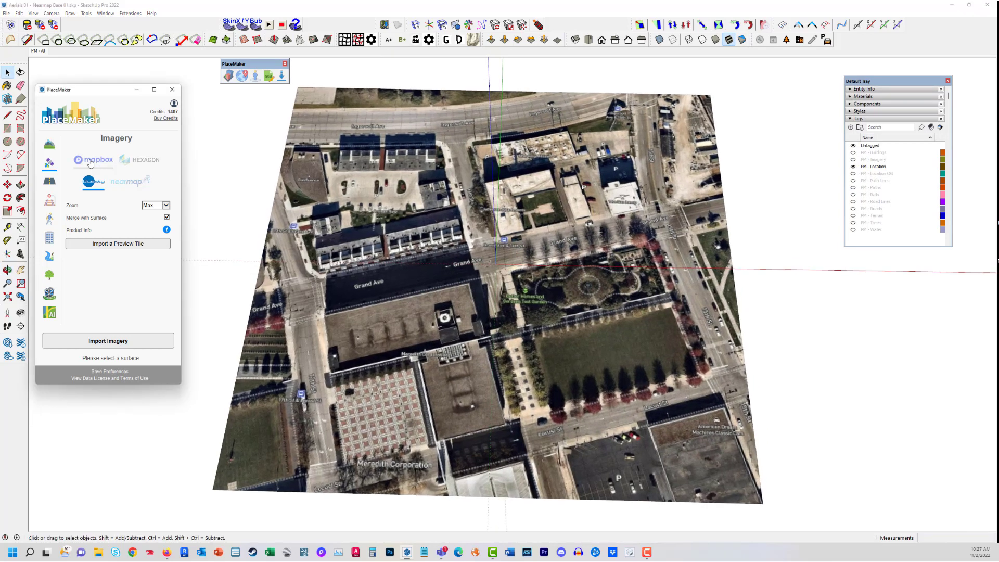
left_click(130, 188)
left_click(92, 182)
left_click(144, 162)
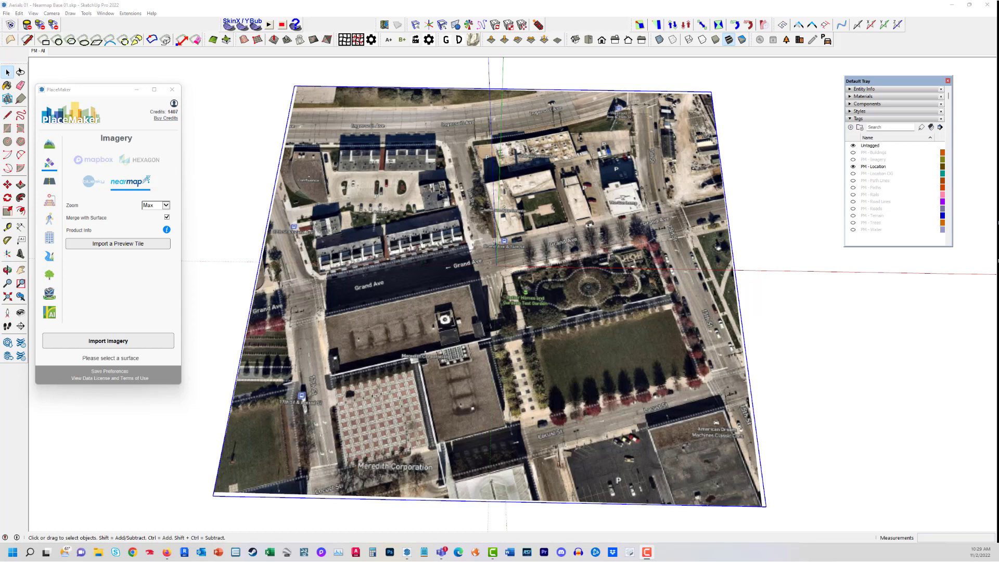
middle_click_drag(546, 280, 534, 234)
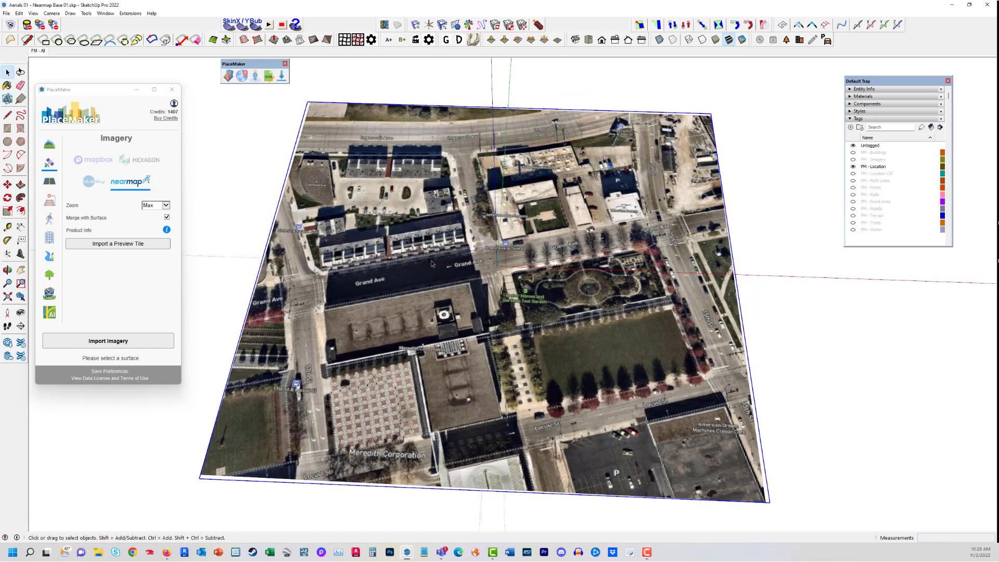
scroll(548, 270, "up", 1)
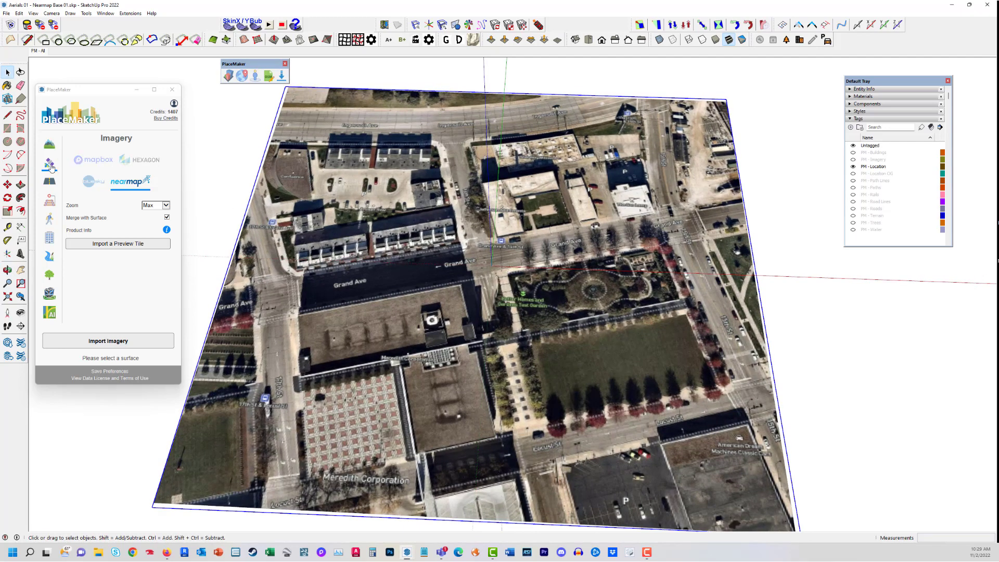
left_click(51, 167)
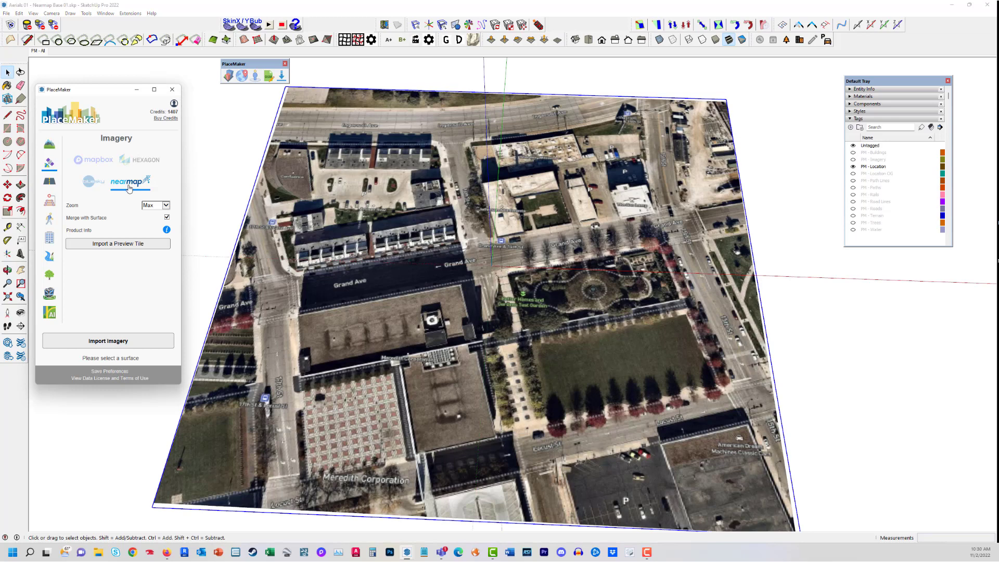
Check the credit cost of a Nearmap preview tile over the checkered plaza and cancel the order
left_click(130, 248)
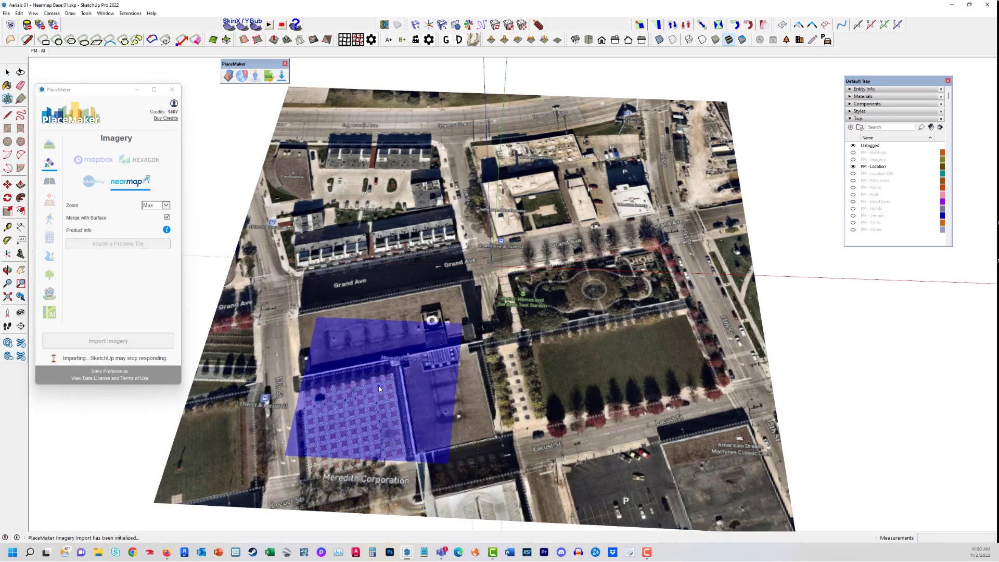
left_click(379, 389)
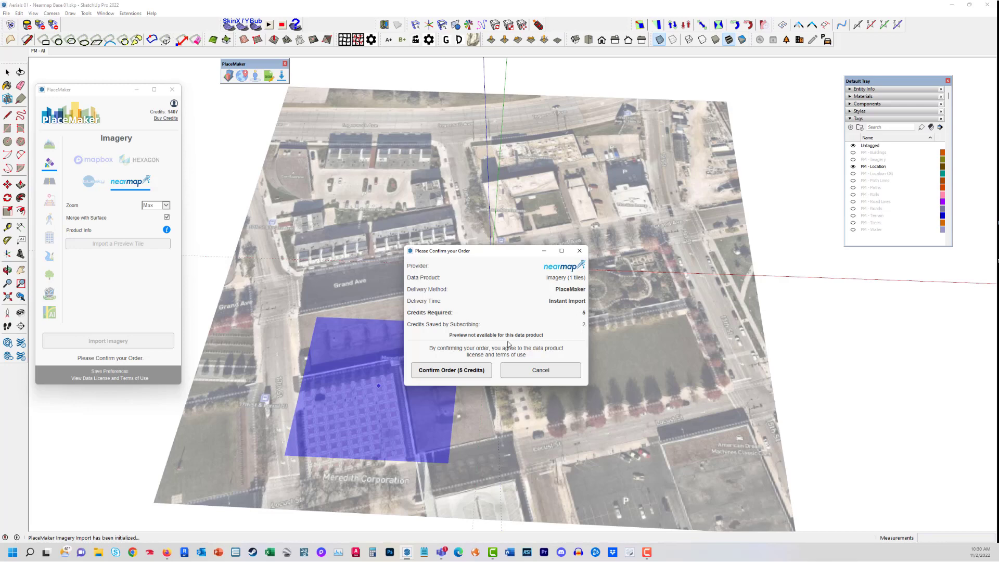
left_click(546, 375)
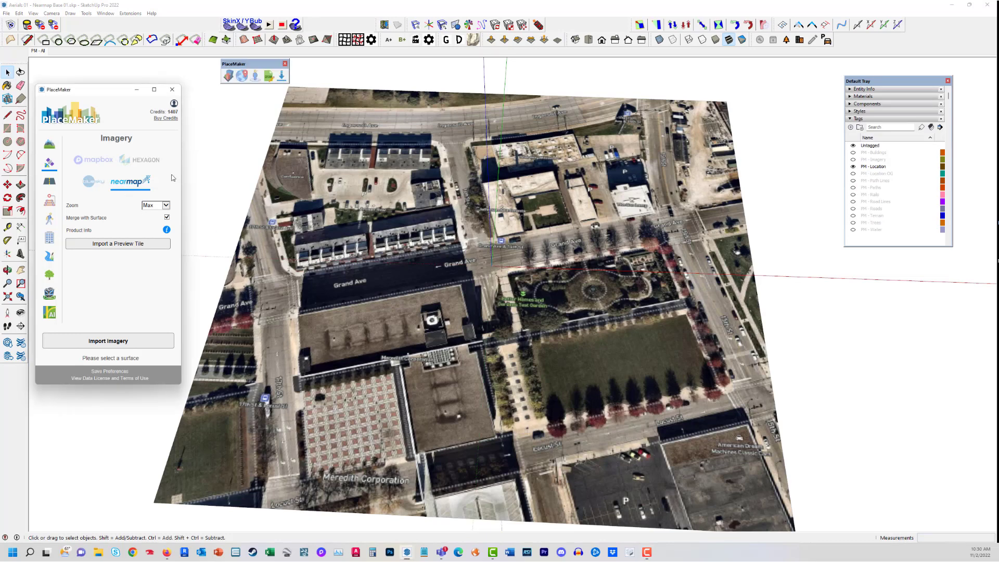
Switch the imagery provider to Mapbox and check the cost of a preview tile over the Grand Ave building, cancelling the order
left_click(101, 167)
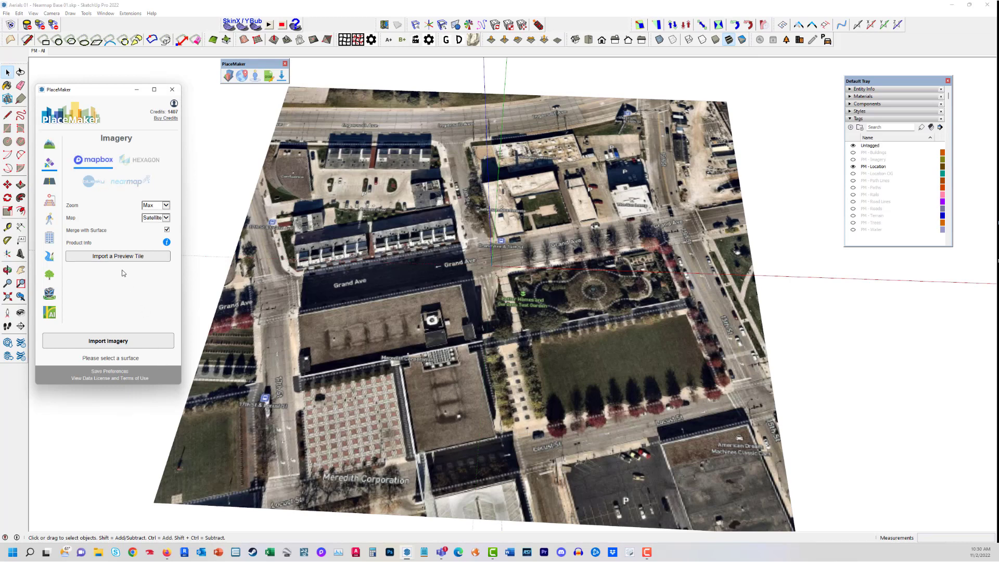
left_click(118, 256)
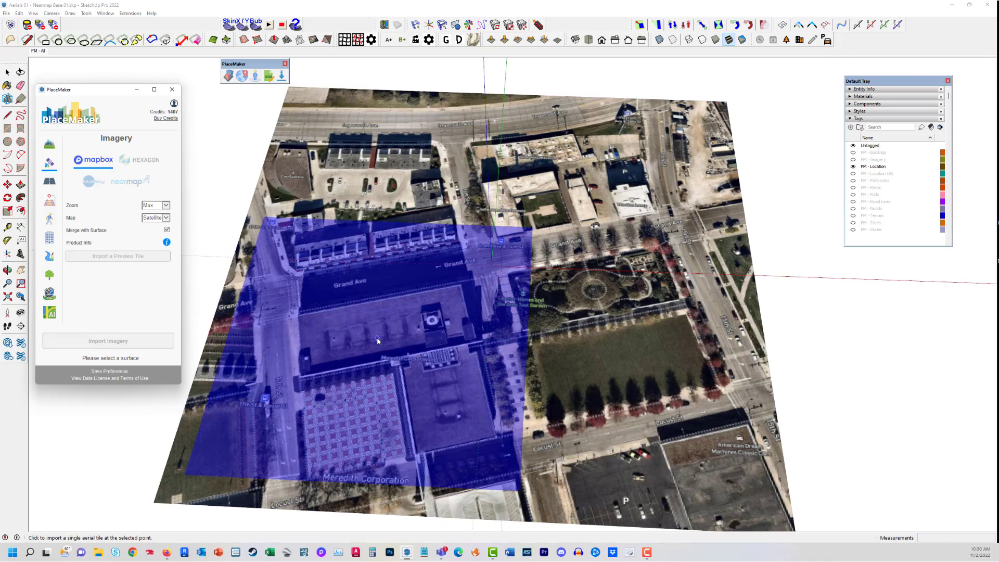
left_click(377, 339)
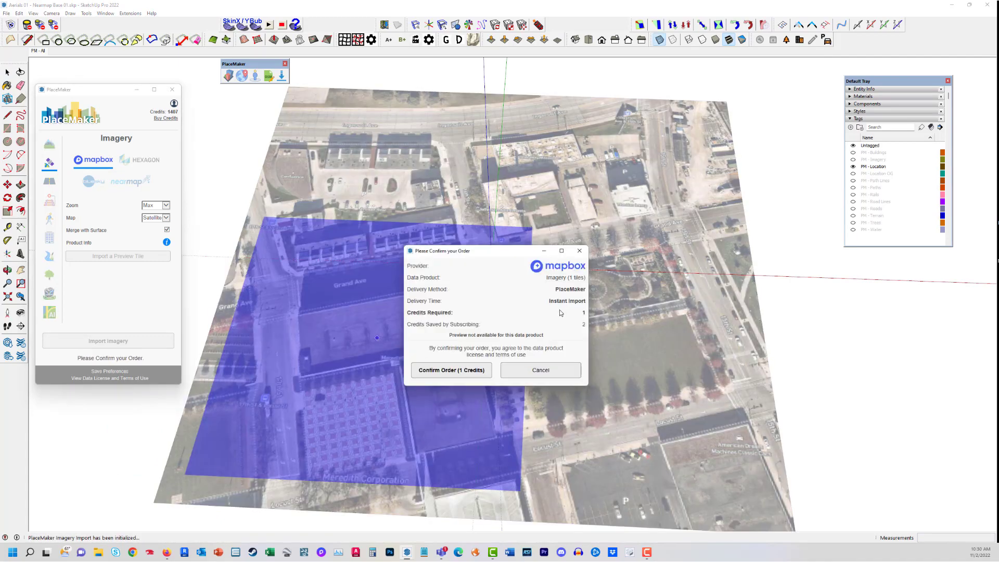
left_click(554, 376)
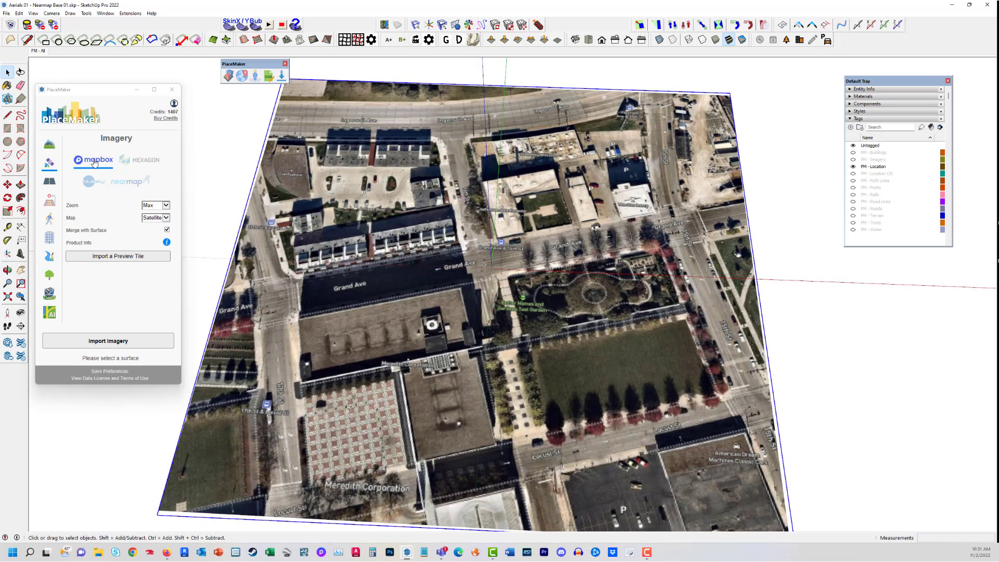
Import Mapbox satellite imagery at Max zoom over the whole selected surface and confirm the order
left_click(125, 341)
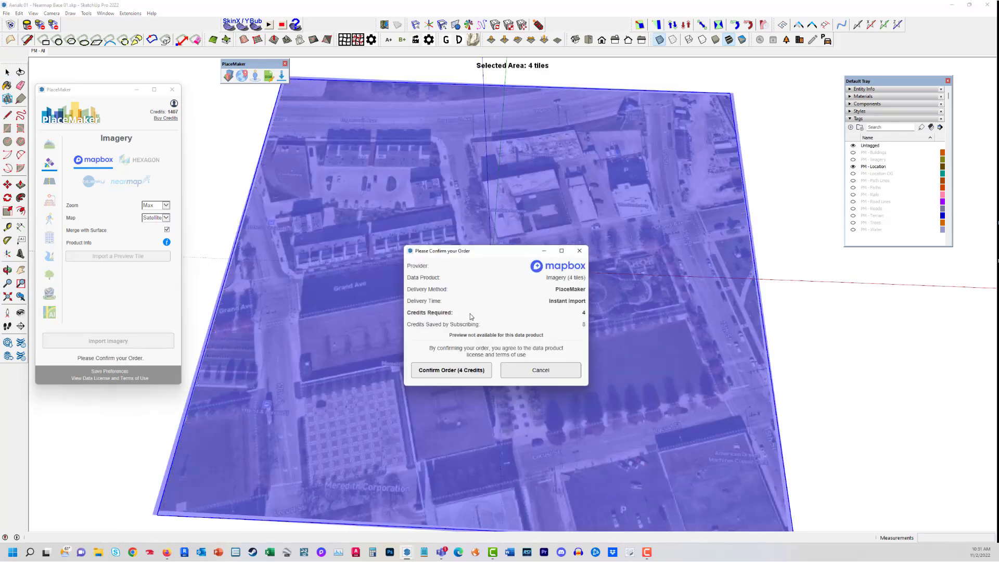
left_click(461, 370)
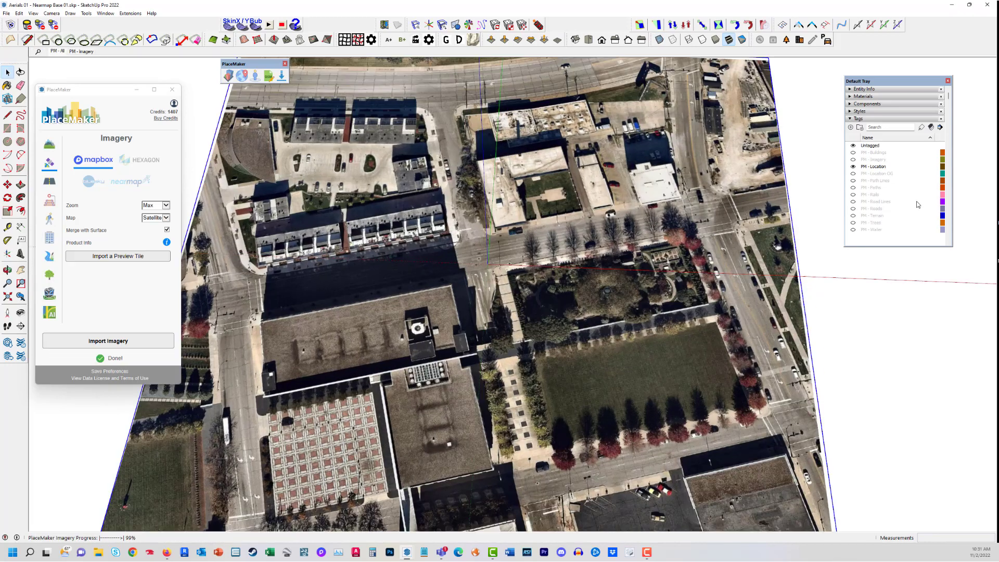
Compare the imported imagery with the original base map at the Grand Ave intersection by undoing and redoing the import
scroll(496, 284, "up", 6)
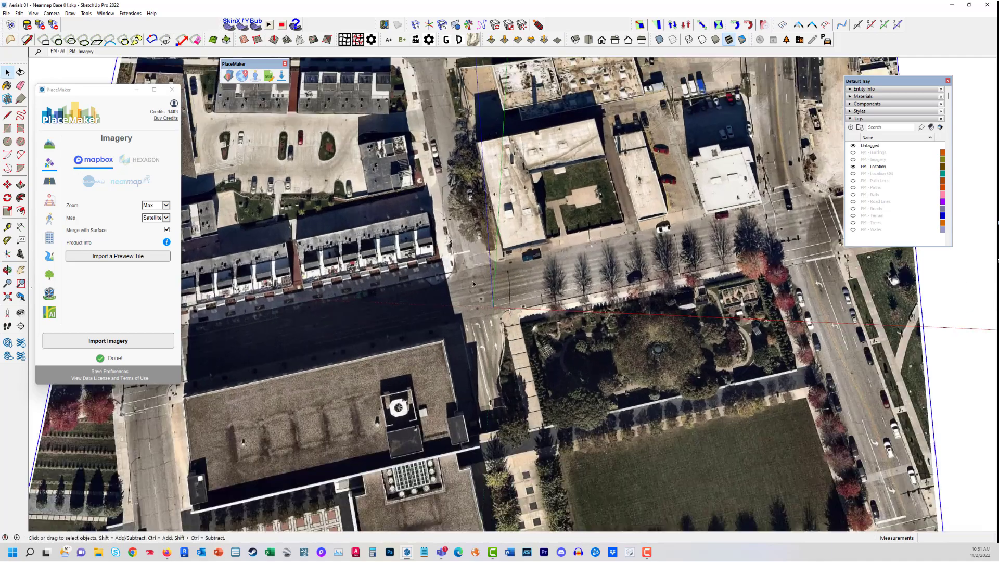
scroll(536, 265, "up", 2)
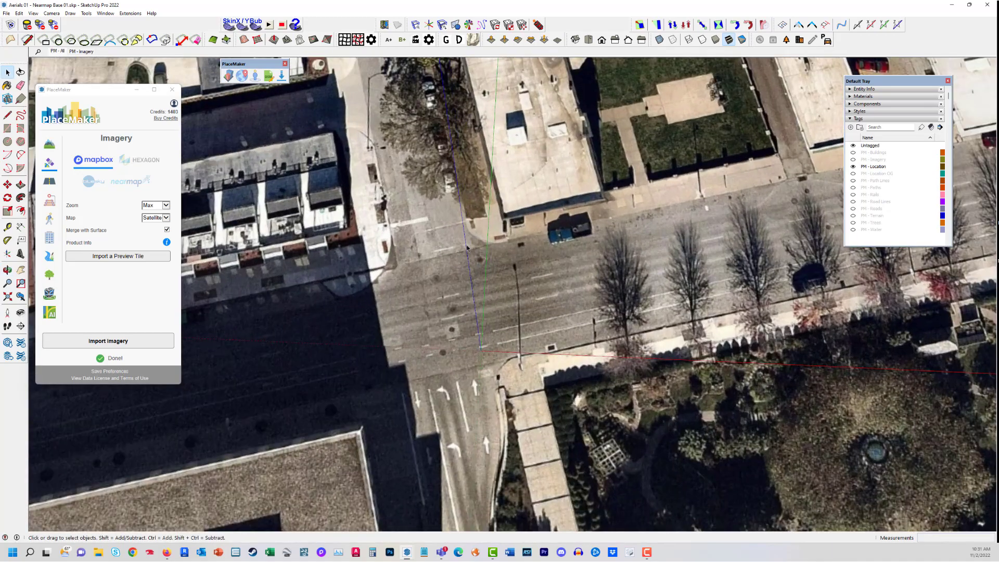
key("ctrl+z")
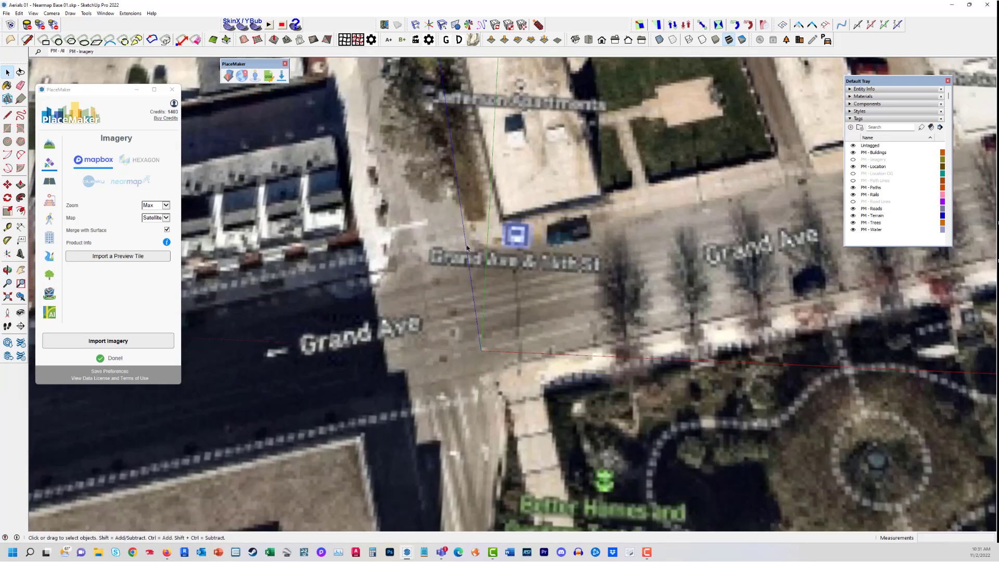
key("ctrl+y")
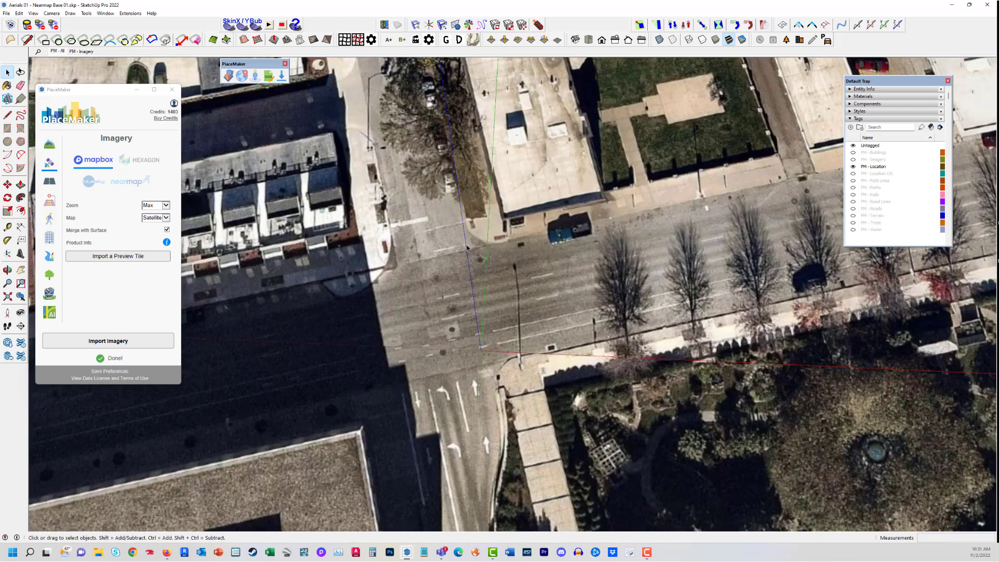
Turn on the maximum texture size in the OpenGL preferences, apply it, and inspect the imagery's sharpness at the intersection
left_click(105, 13)
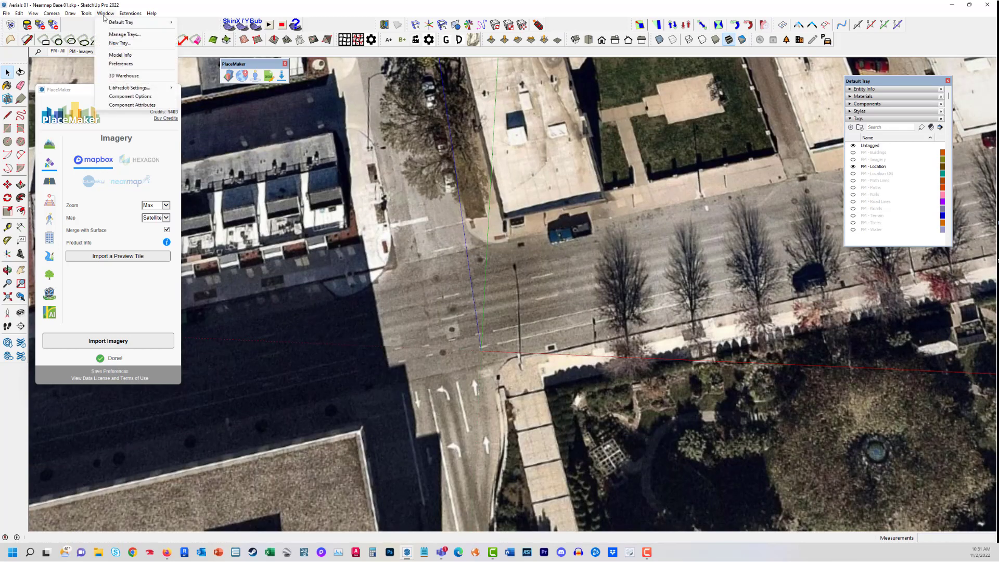
left_click(116, 64)
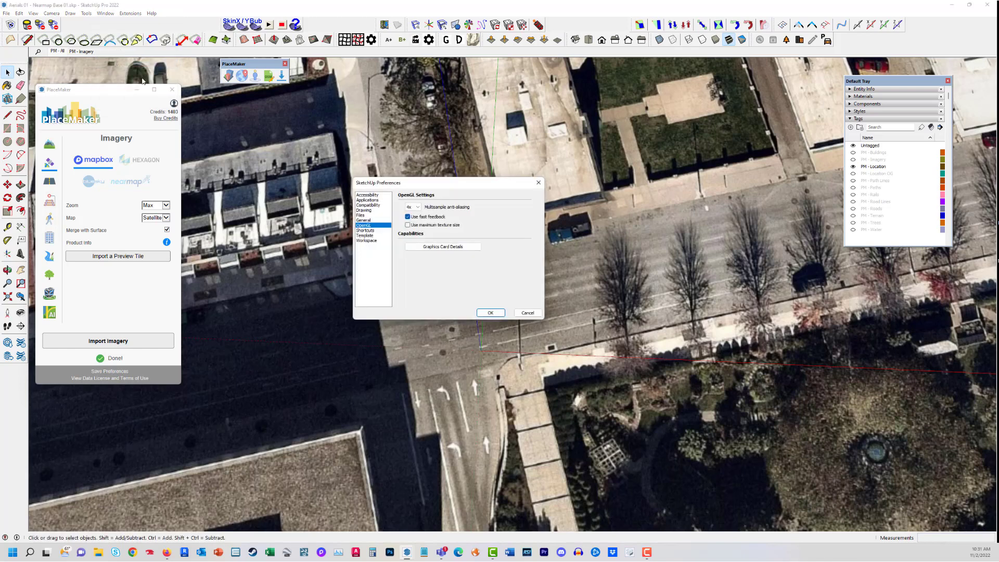
left_click_drag(473, 185, 391, 90)
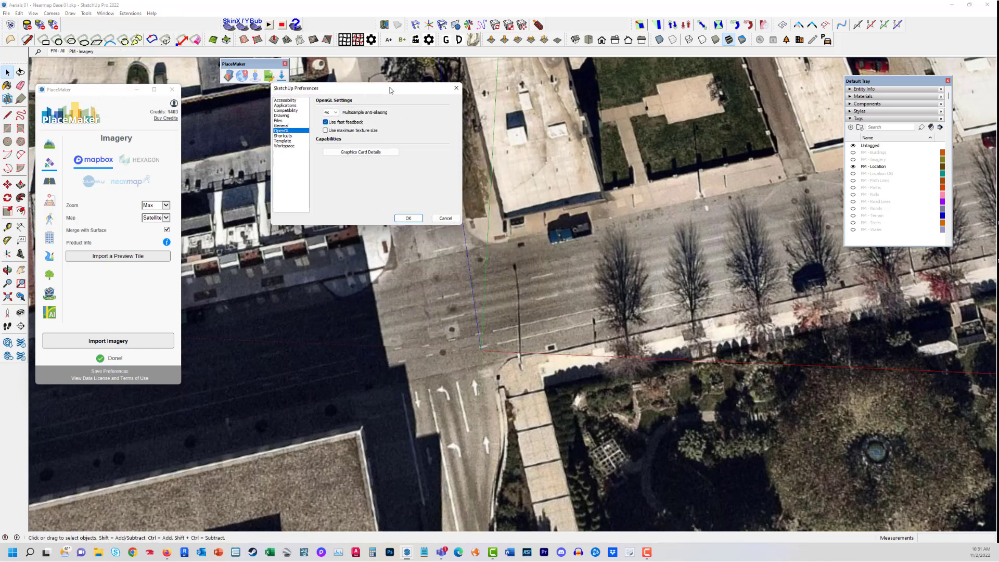
left_click(326, 131)
left_click(425, 187)
left_click(408, 219)
scroll(607, 314, "up", 2)
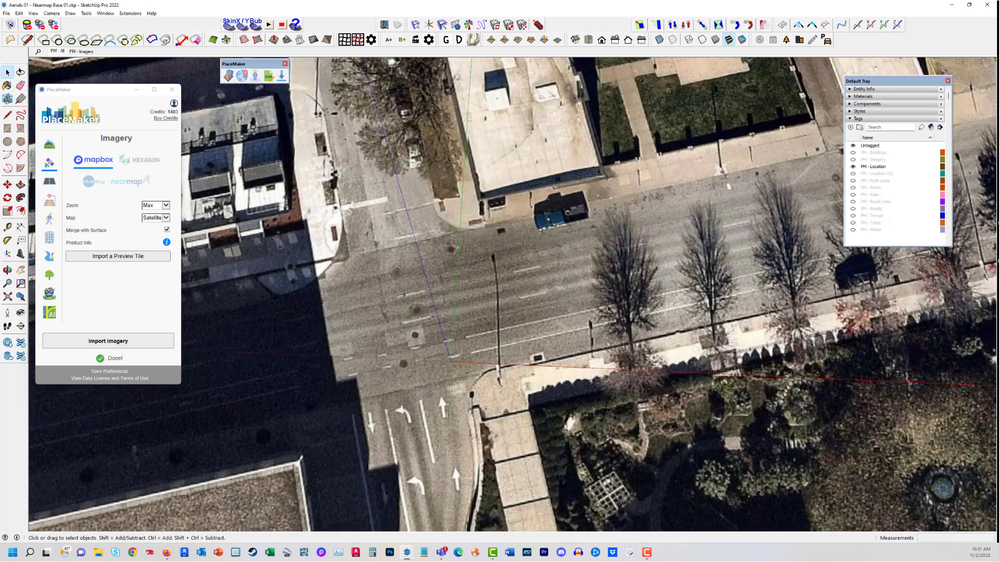
scroll(607, 314, "down", 3)
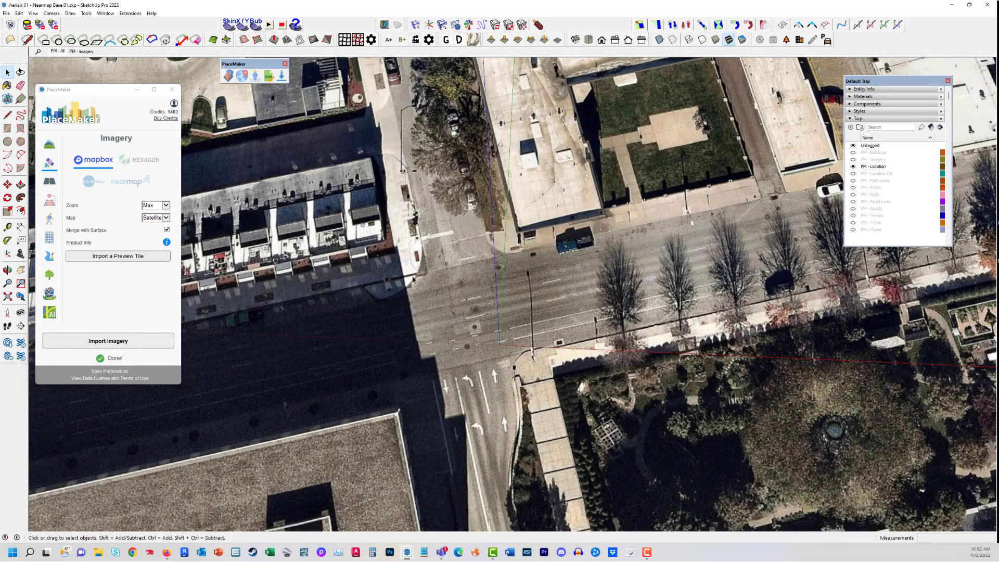
Import Nearmap imagery at Max zoom over the whole surface, merged with the surface, and confirm the order
left_click(124, 182)
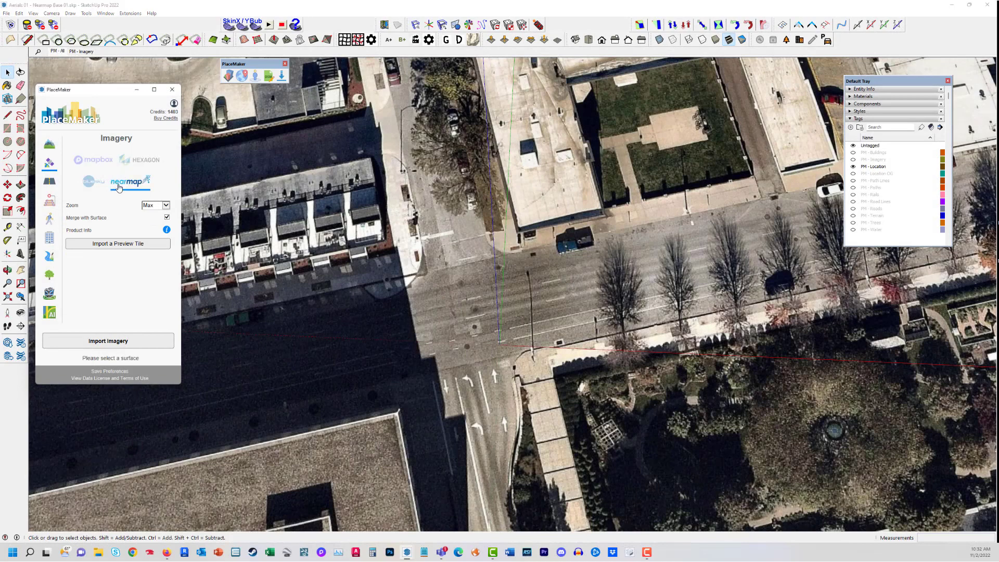
left_click(166, 206)
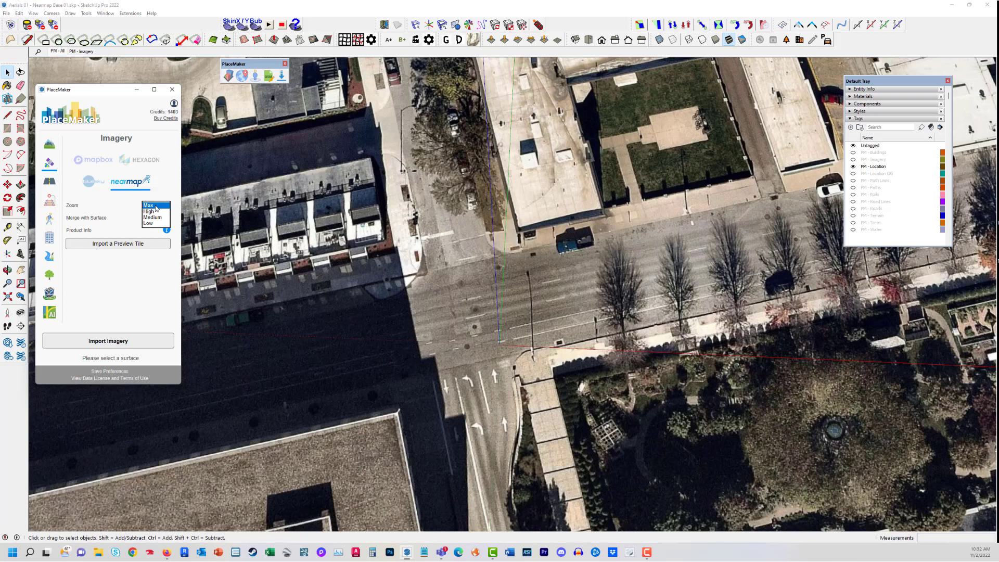
left_click(168, 193)
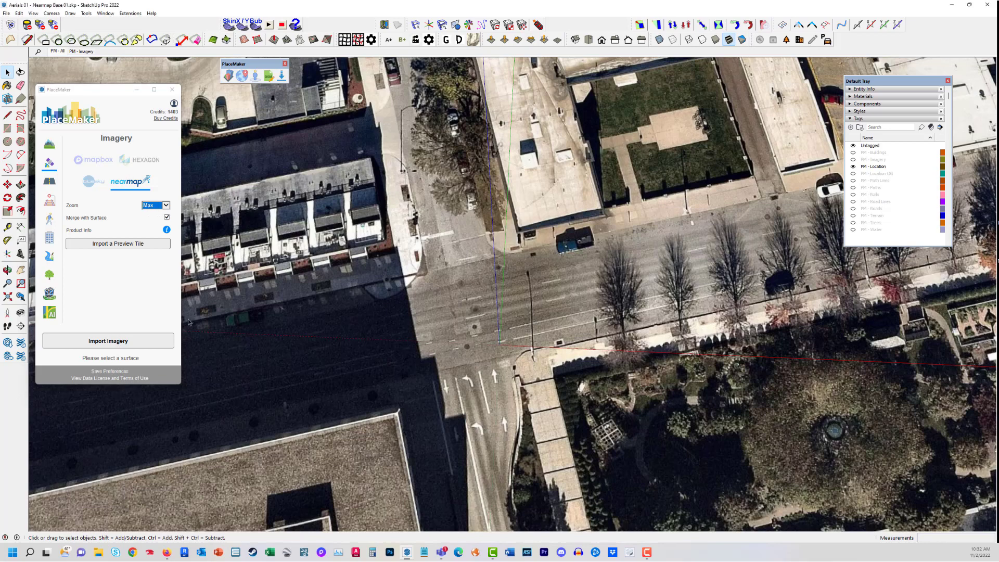
left_click(120, 340)
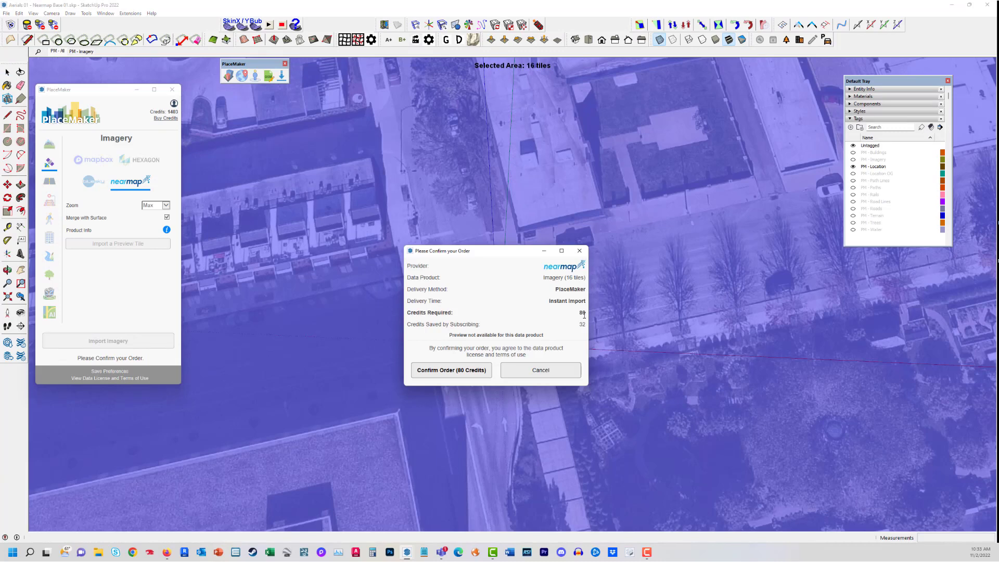
left_click(453, 370)
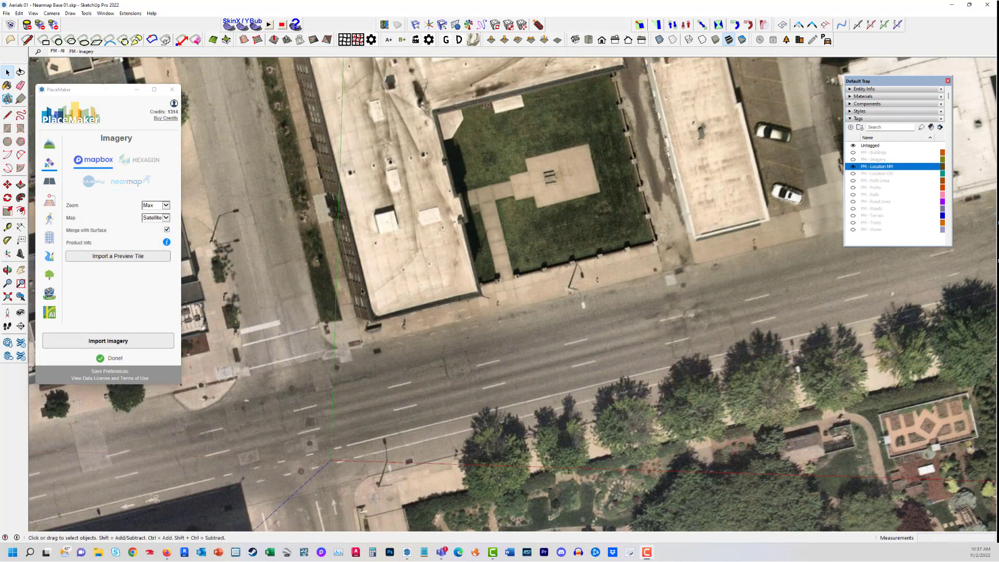
Inspect the Nearmap imagery around the Grand Ave intersection and compare it with Mapbox by showing PM - Imagery instead of PM - Location NM
mouse_move(442, 317)
middle_mouse_down("shift")
mouse_move(442, 328)
mouse_move(559, 371)
mouse_move(576, 350)
middle_mouse_up("shift")
scroll(450, 300, "up", 5)
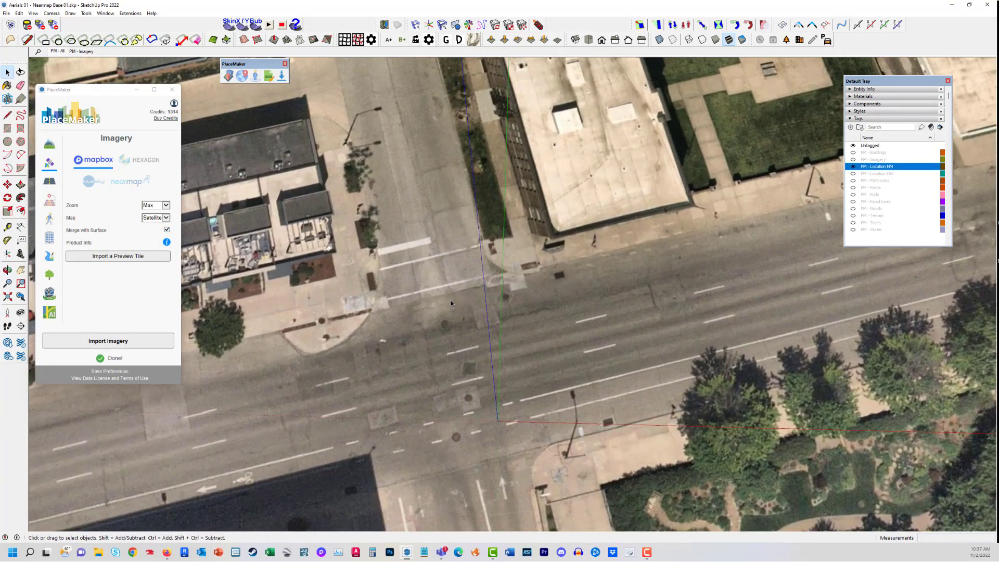
scroll(415, 280, "down", 6)
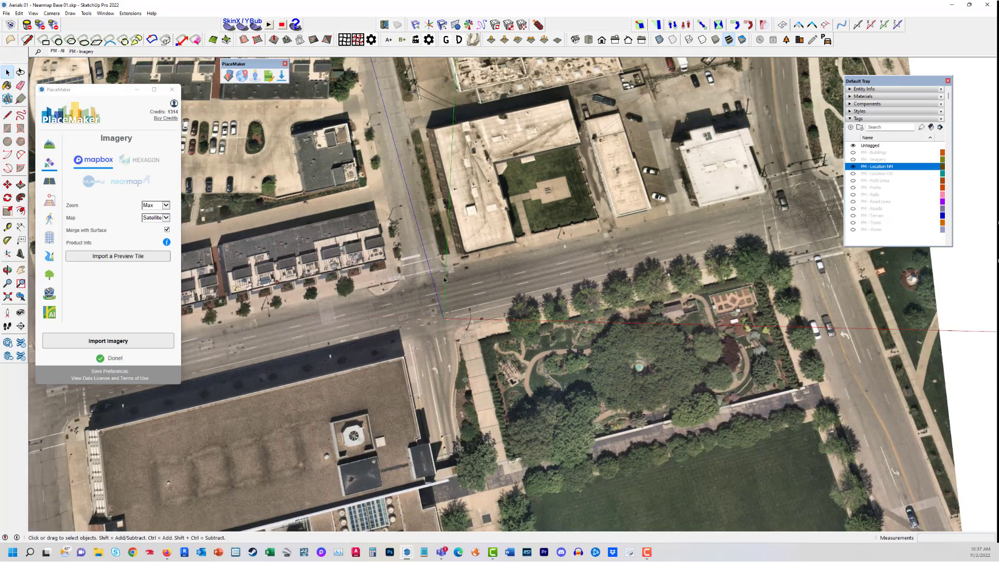
scroll(451, 280, "up", 6)
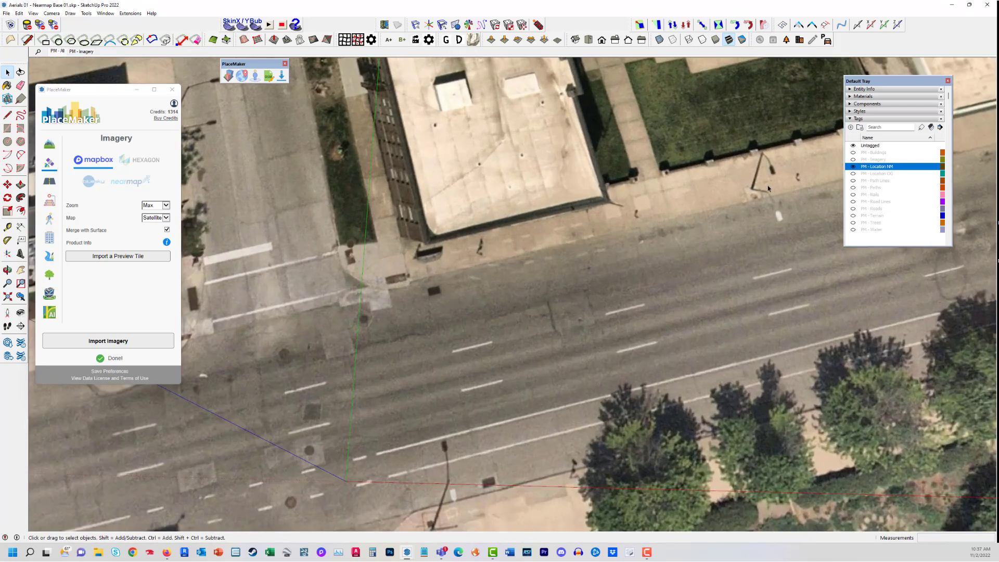
left_click(852, 159)
left_click(853, 160)
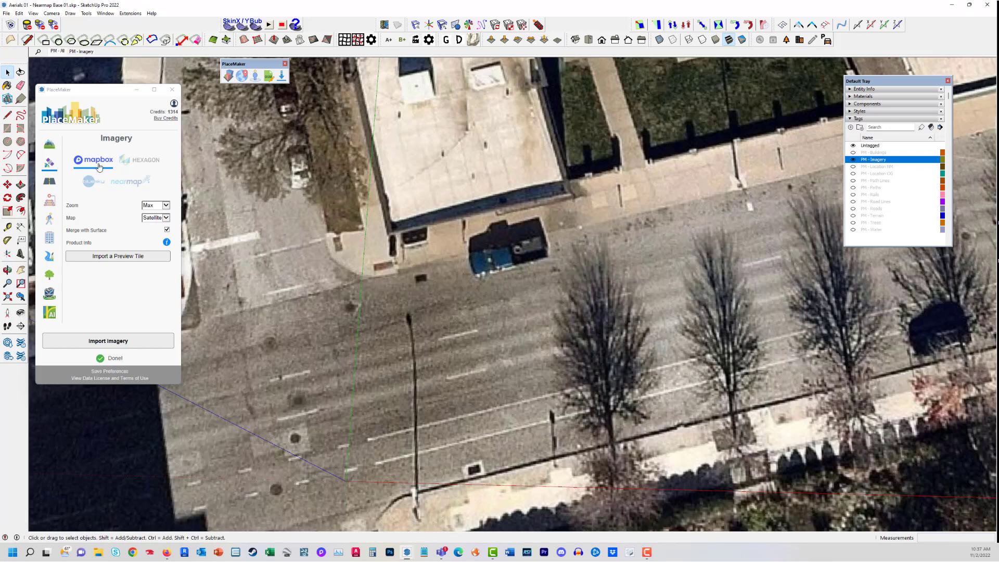
scroll(440, 309, "down", 2)
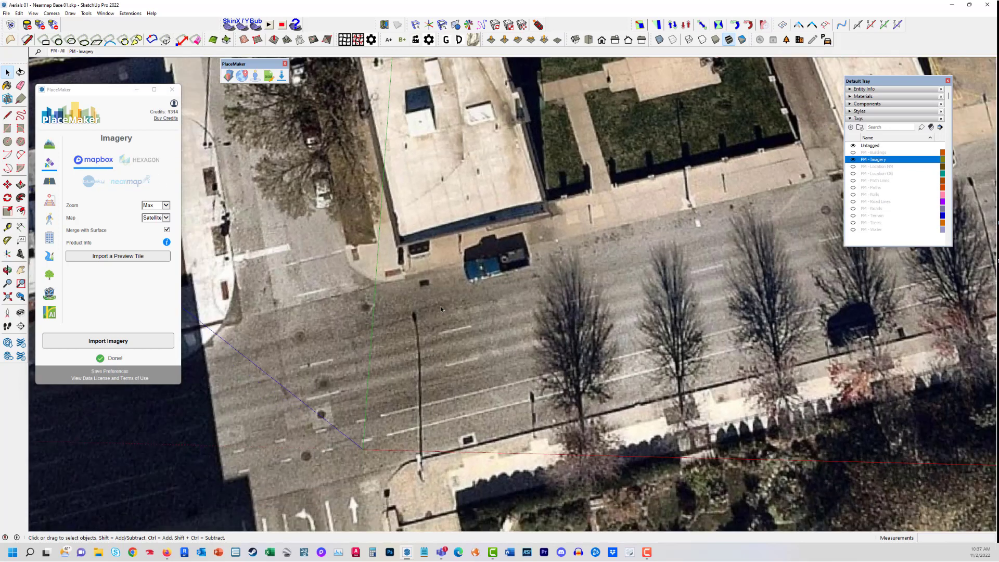
Hide the PM - Imagery tag and show PM - Location NM and PM - Location OG to compare Nearmap with the original base map
left_click(853, 160)
left_click(853, 166)
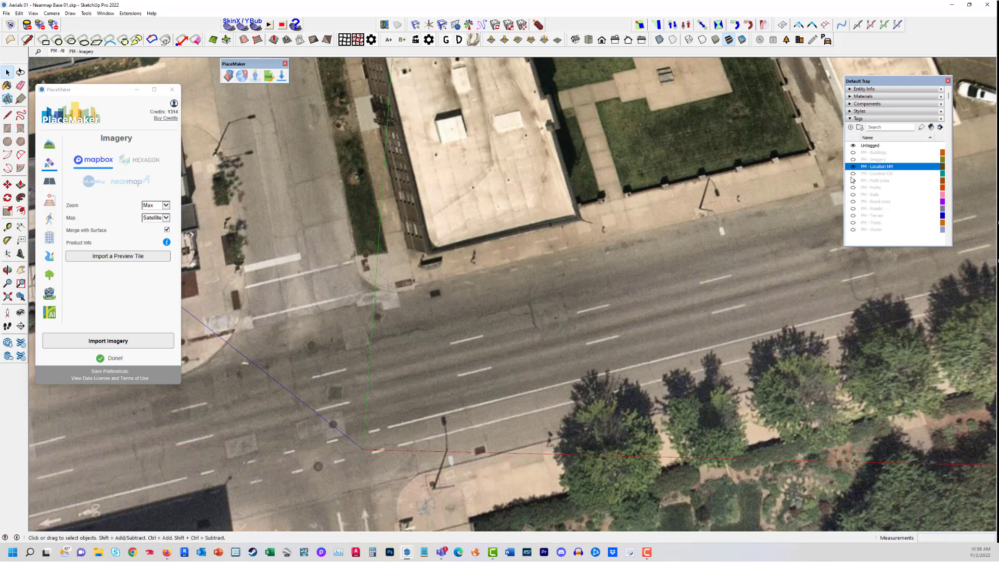
left_click(853, 173)
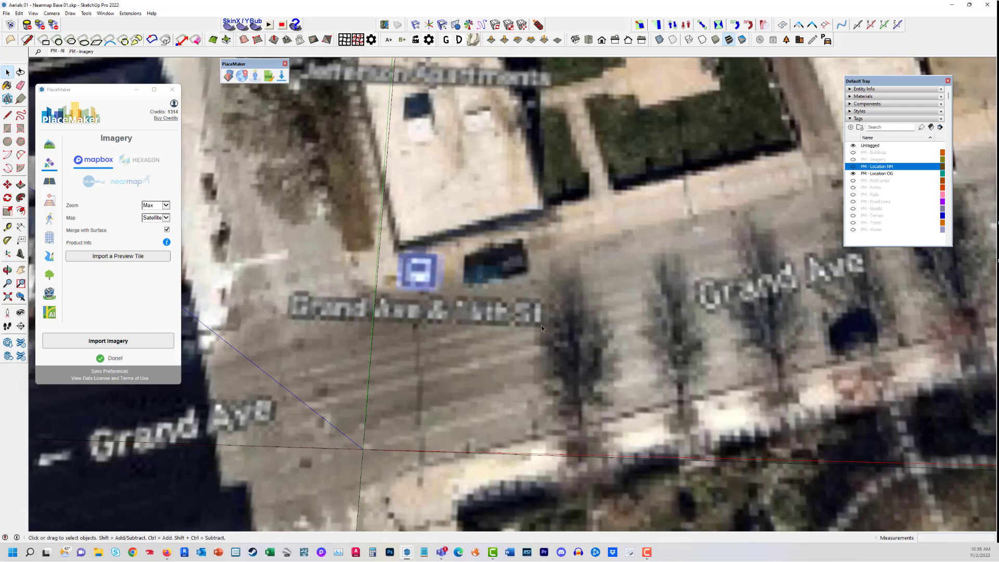
Hide the PM - Location OG and PM - Location NM tags and show PM - Imagery to review the Mapbox imagery
scroll(541, 326, "down", 2)
left_click(853, 173)
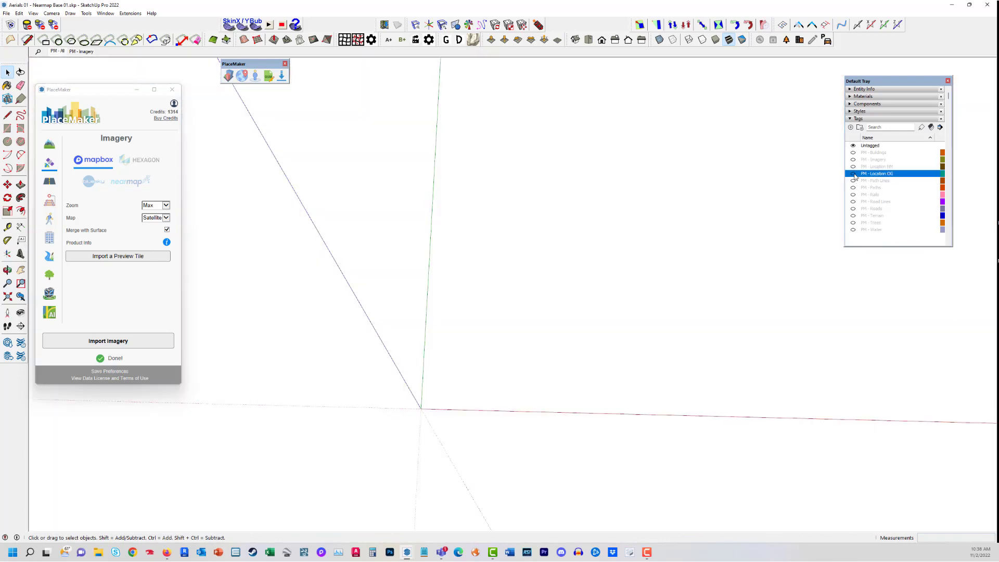
left_click(853, 160)
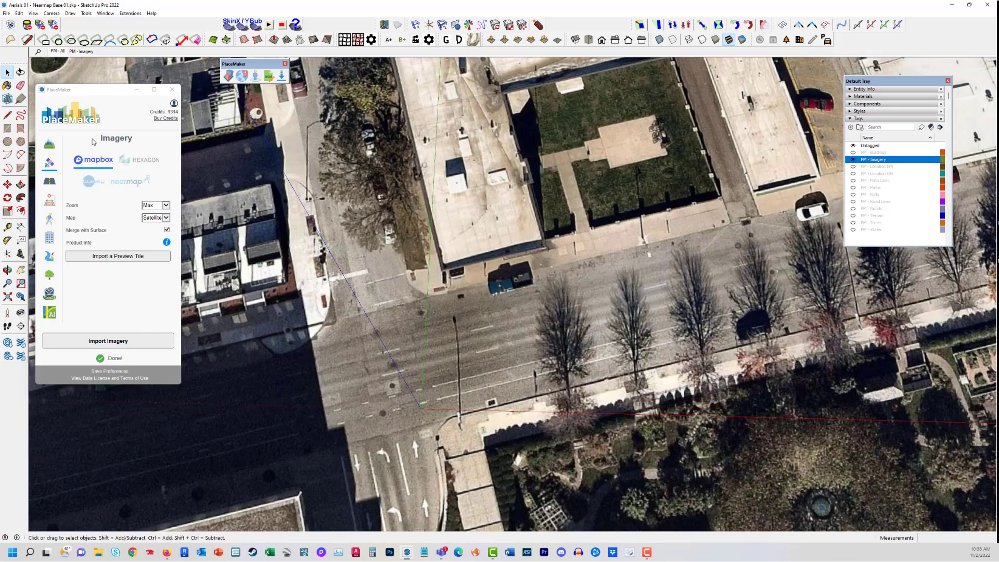
scroll(455, 250, "down", 3)
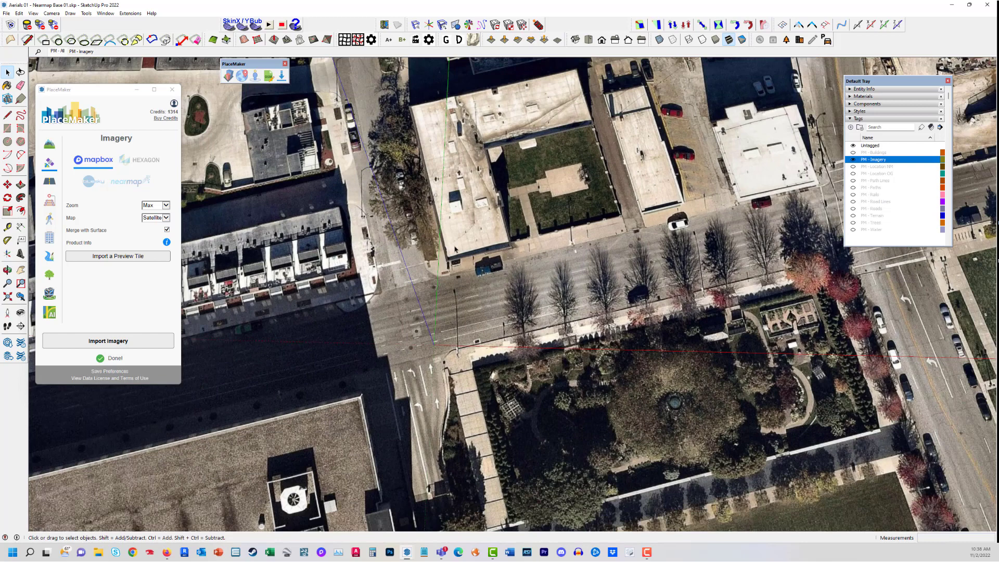
Replace PM - Imagery with PM - Location NM as the visible tag and review the Nearmap imagery across the whole site
left_click(854, 160)
left_click(853, 167)
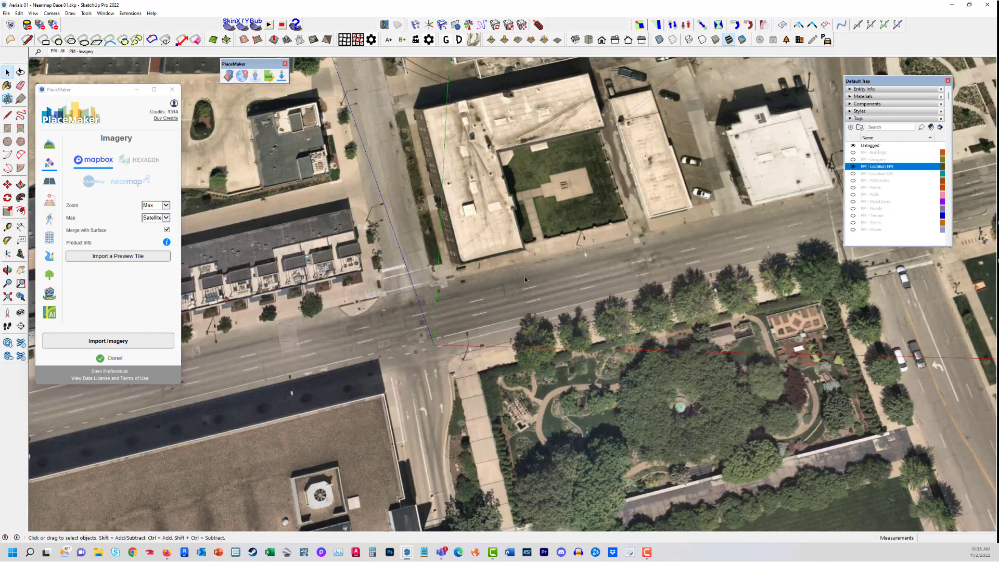
scroll(492, 297, "down", 2)
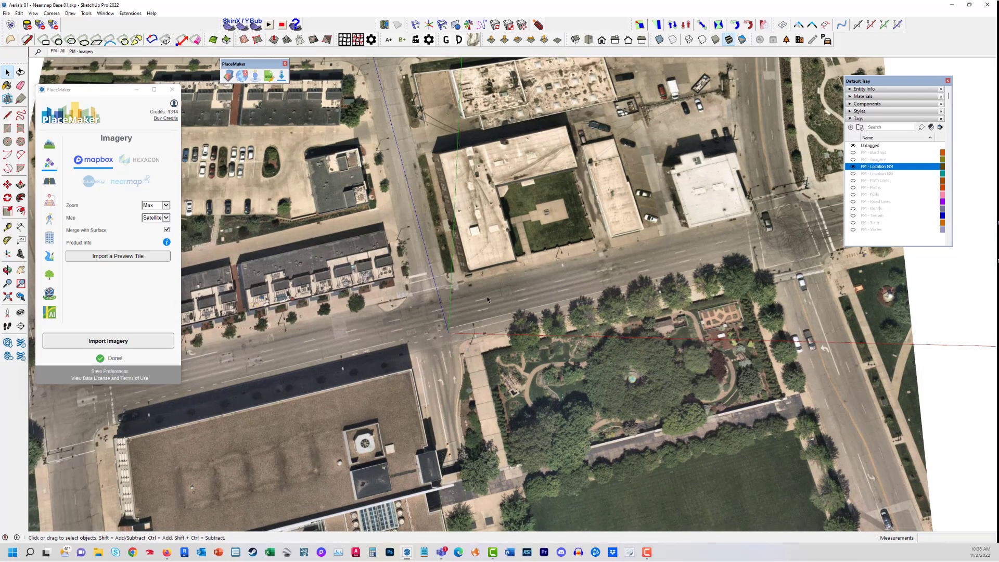
scroll(487, 300, "down", 2)
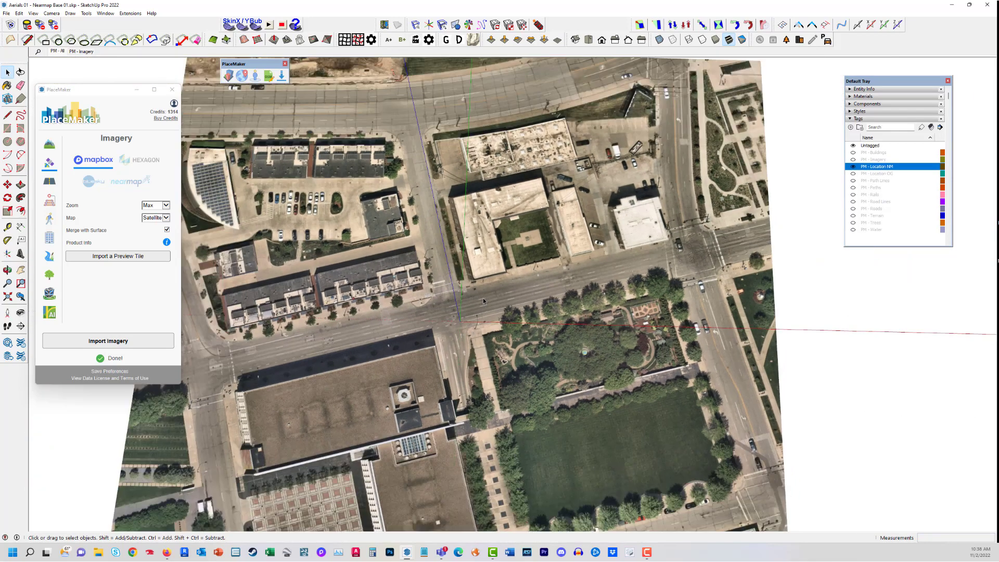